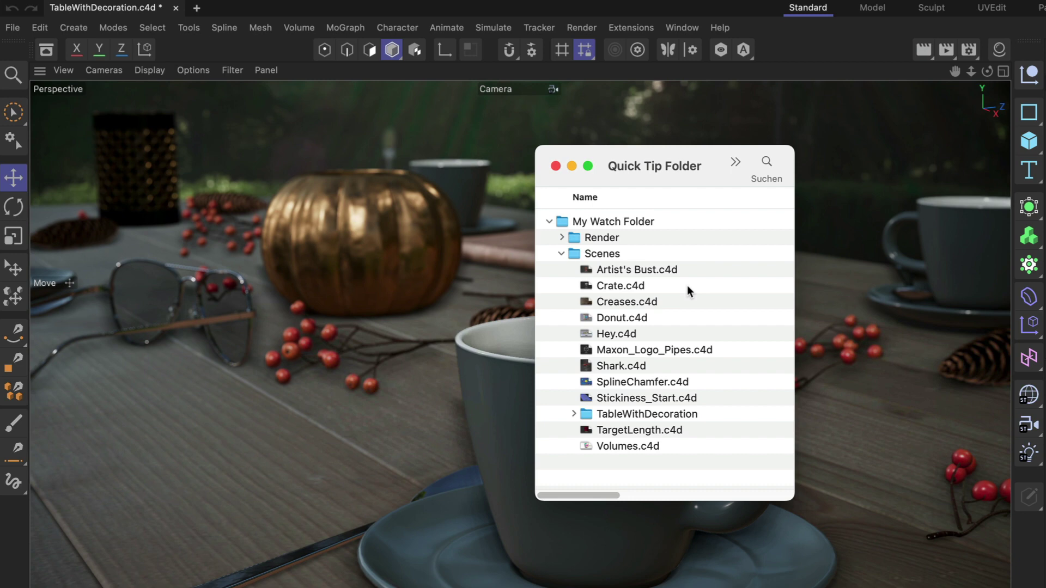
Step: Open the Asset Browser and connect My Watch Folder through Databases > Connect Watch Folder
left_click(47, 50)
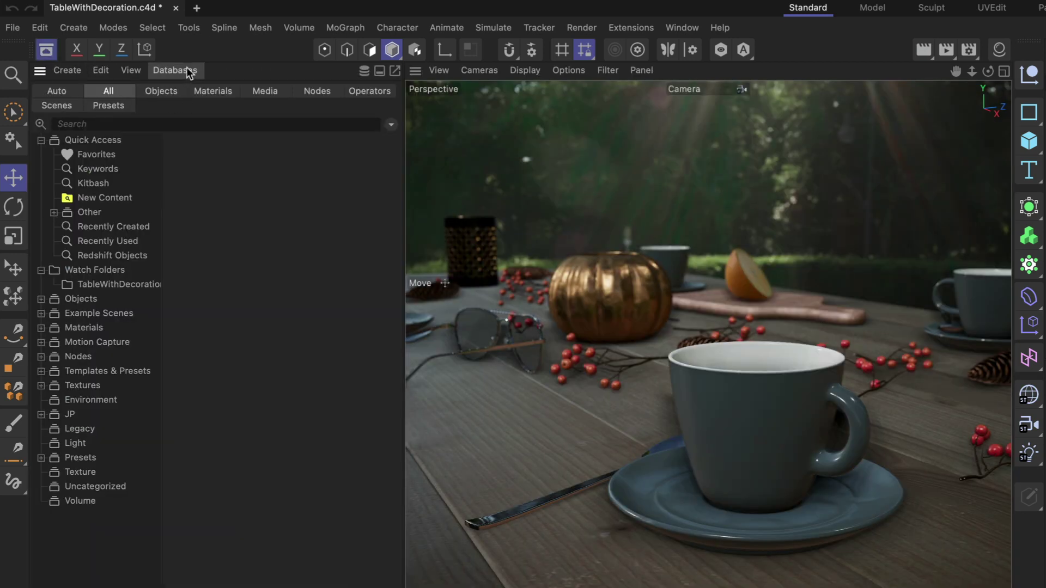
left_click(188, 72)
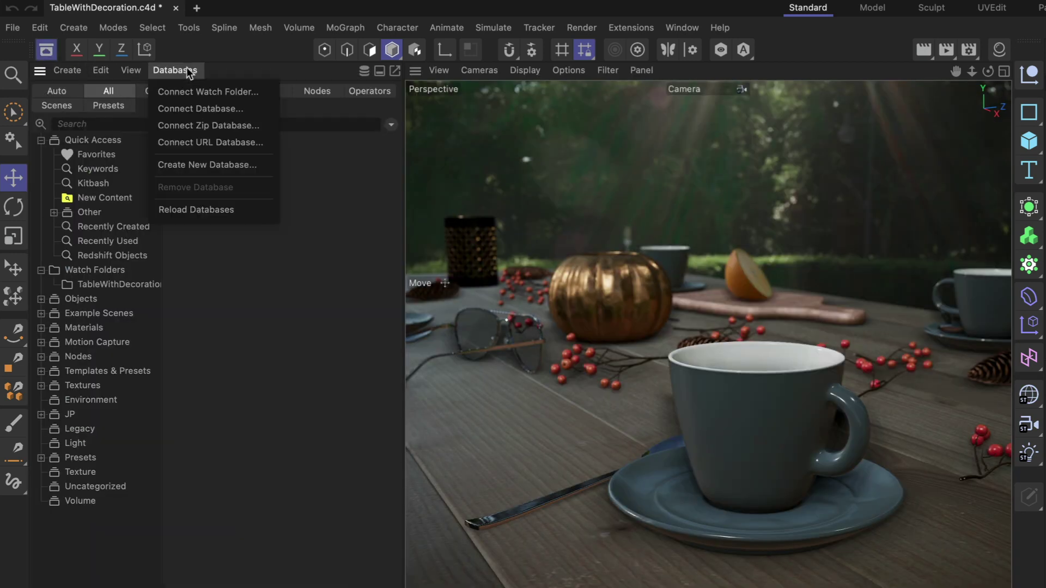
left_click(231, 91)
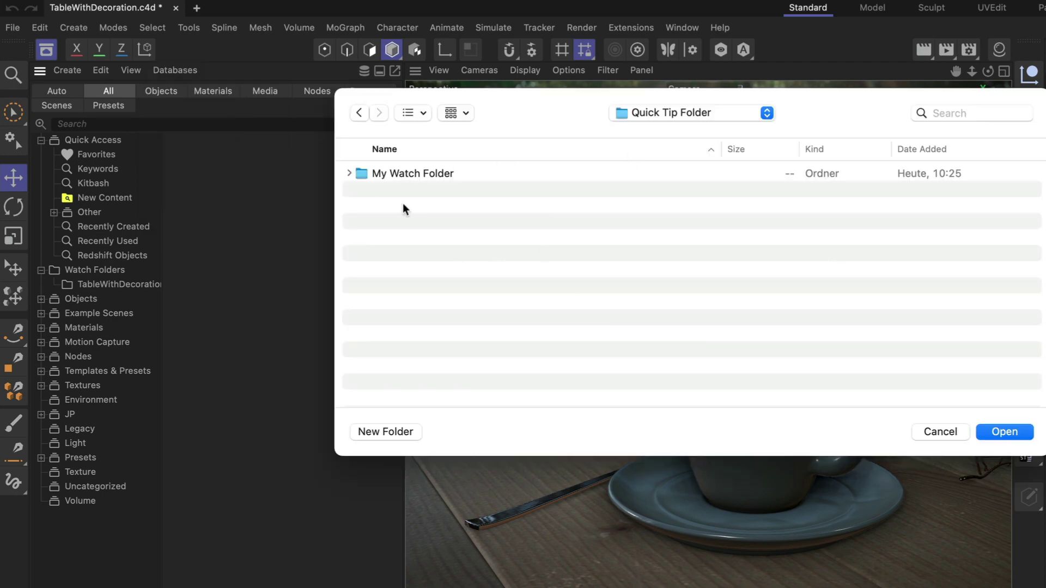
left_click(381, 175)
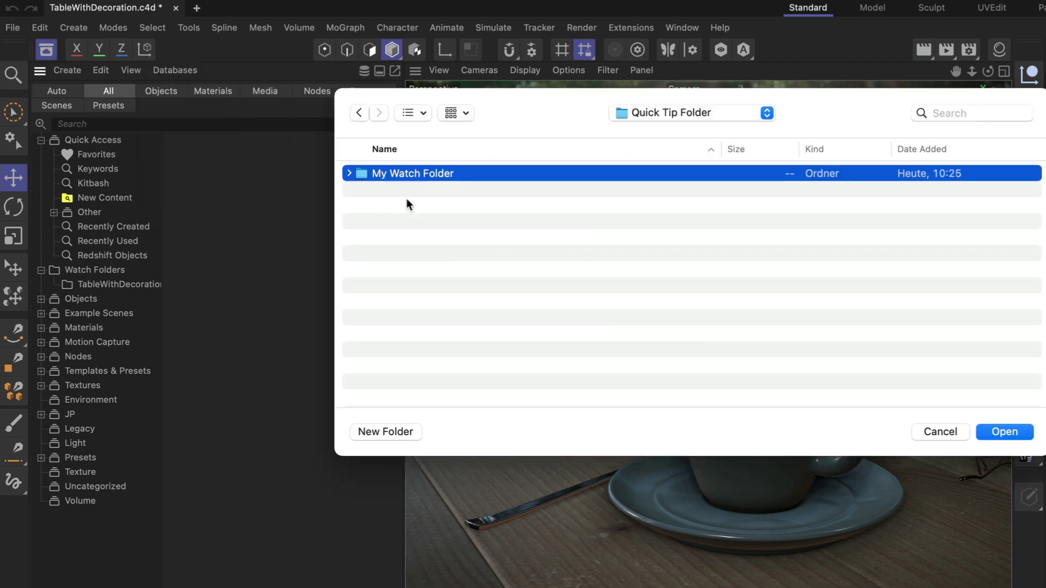
left_click(1003, 430)
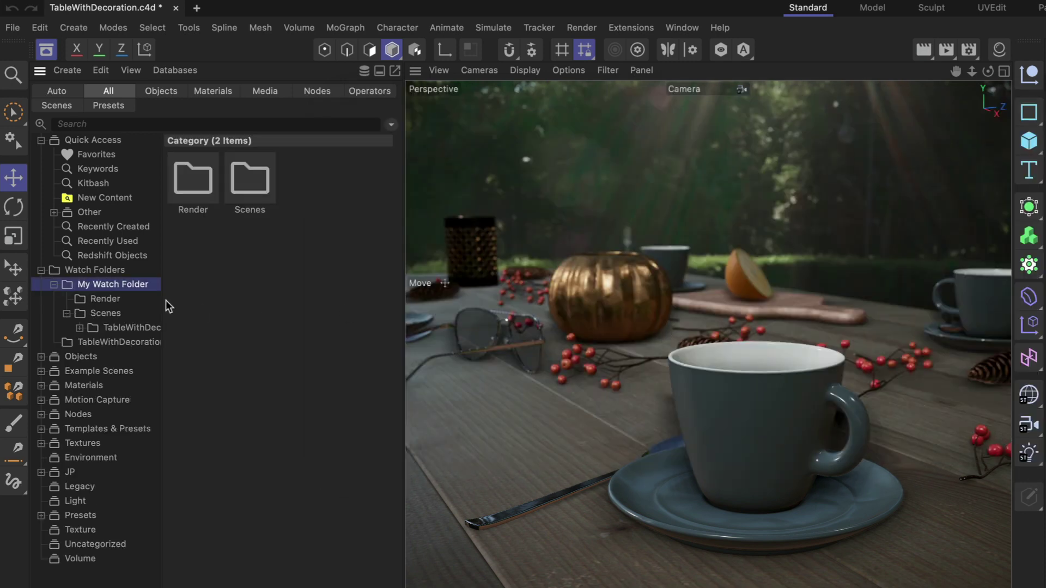
Step: Browse the Render folder's media, then the Scenes folder's 11 scene files
left_click(115, 300)
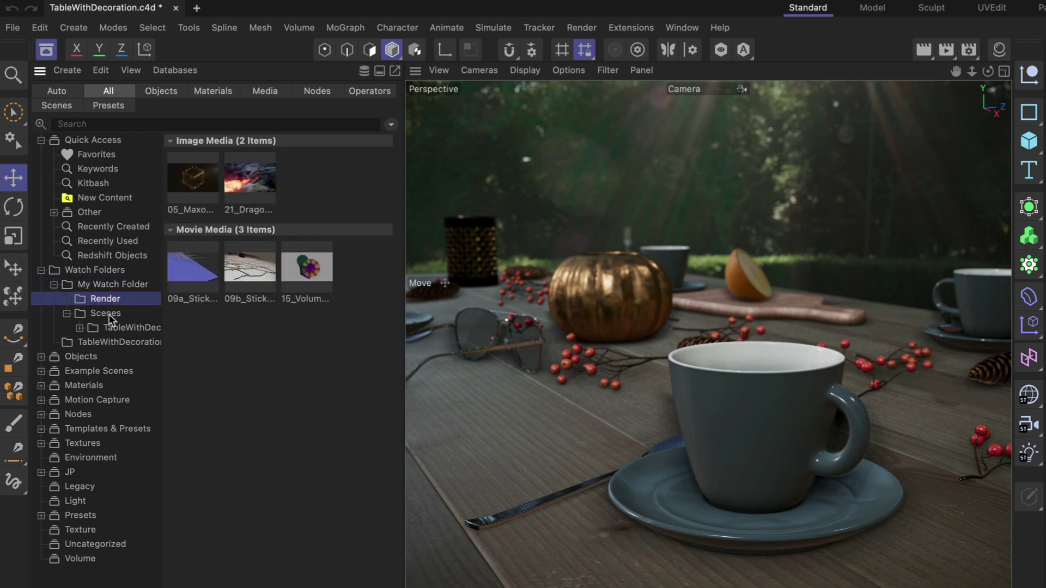
left_click(109, 315)
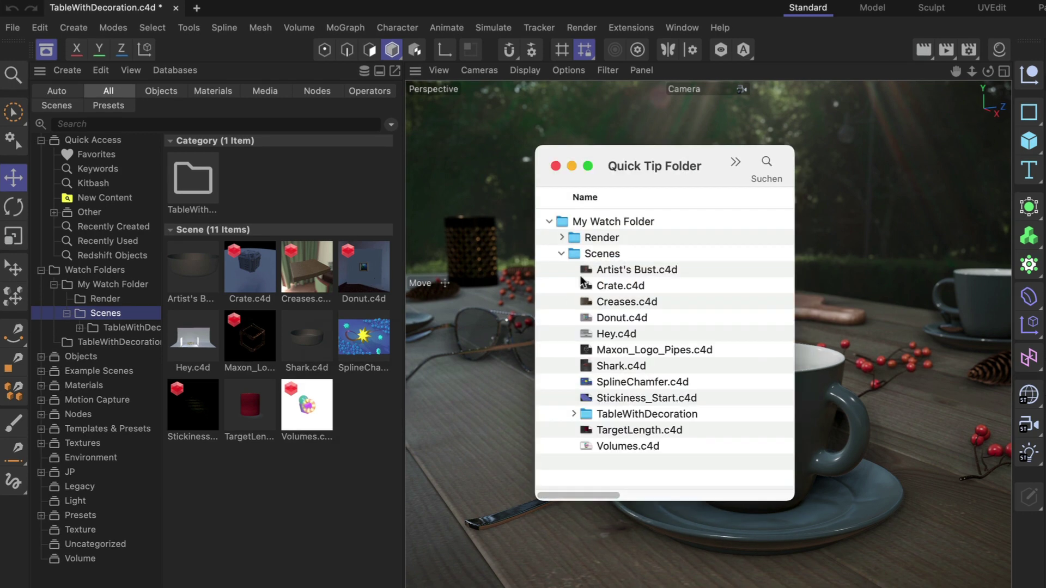
Step: Option-drag Donut.c4d within the Scenes folder to create and select Donut 2.c4d
left_click(606, 317)
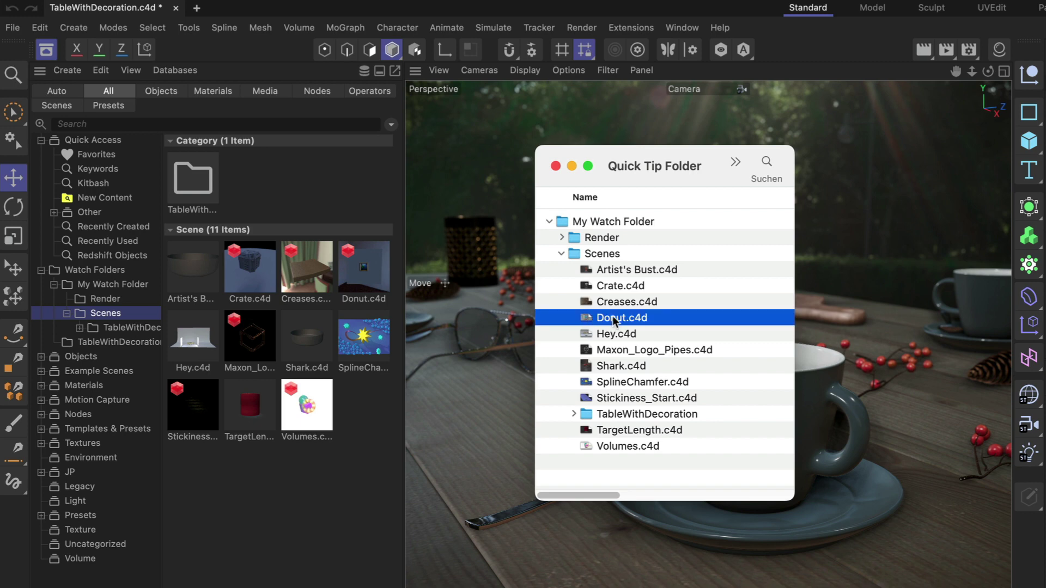
left_click_drag(612, 317, 618, 329, "alt")
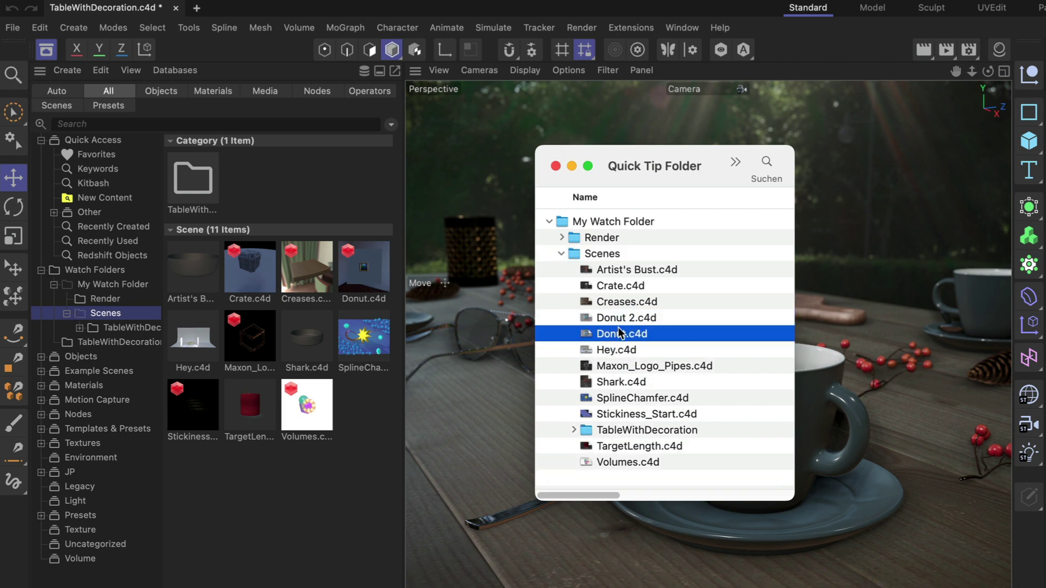
left_click(623, 319)
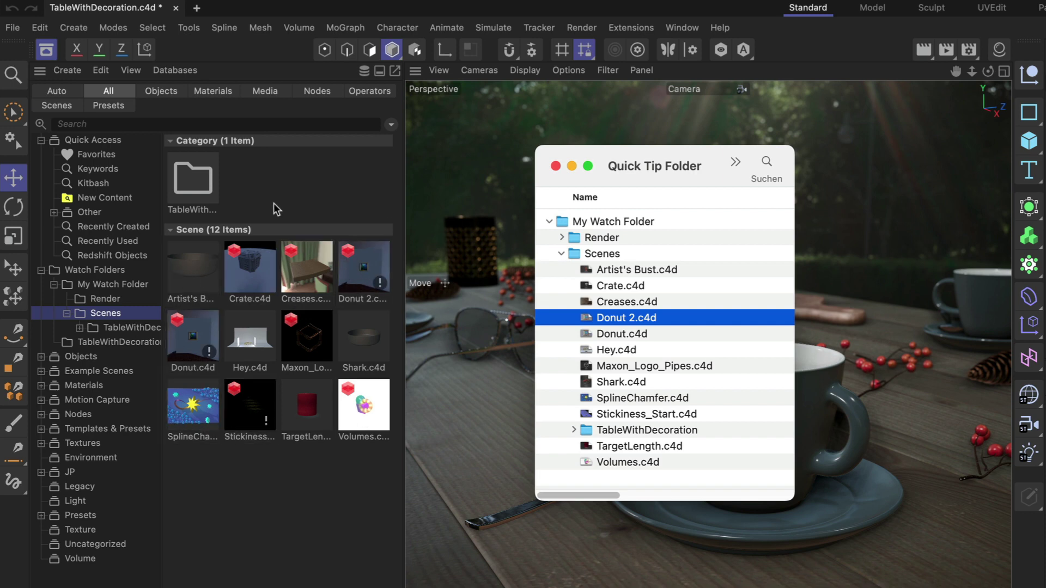
Step: Reload the databases so Scenes lists Donut 2.c4d among 12 items
left_click(174, 72)
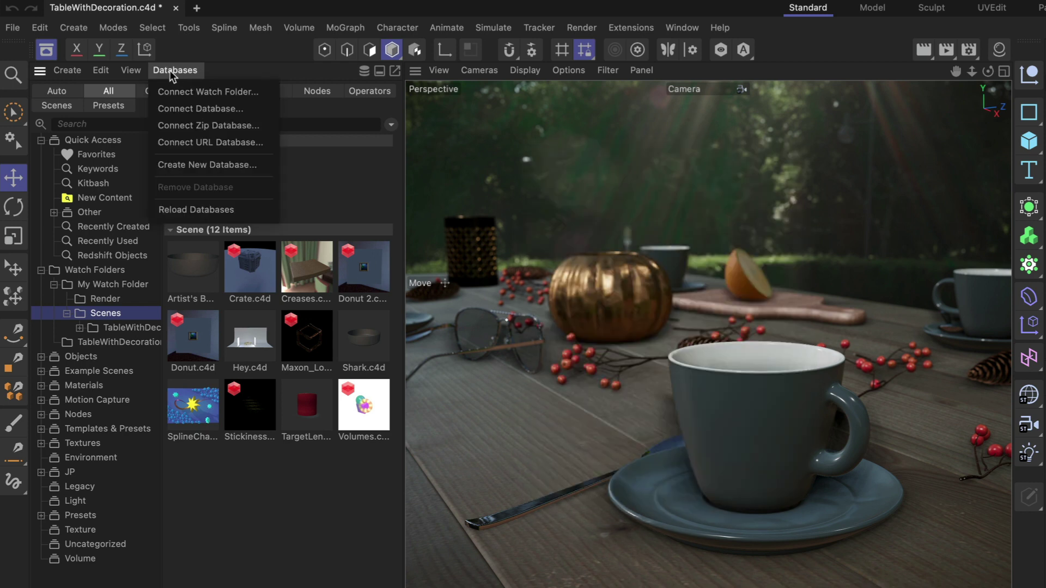
left_click(248, 210)
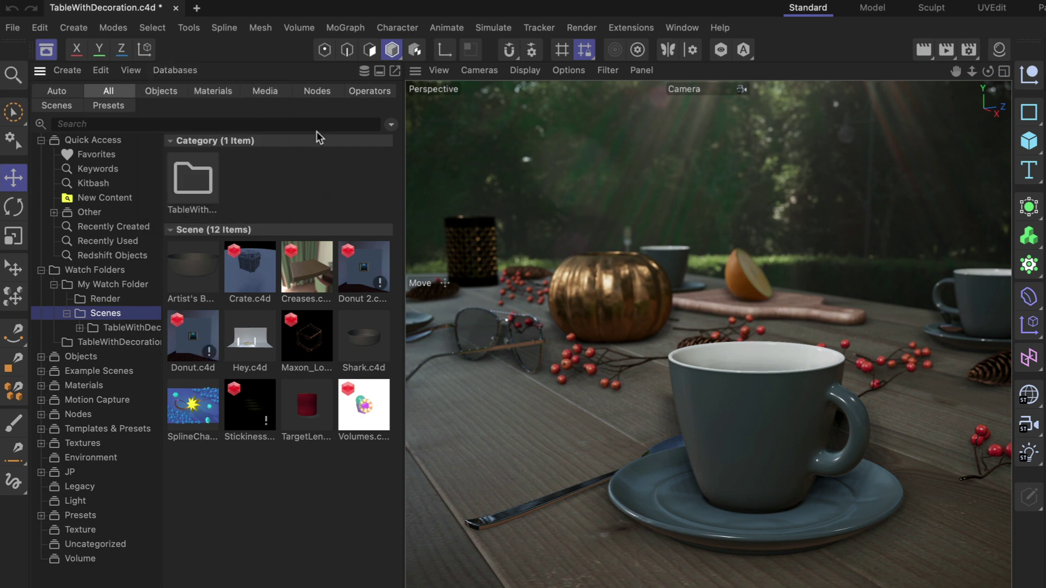
Step: Show the connected databases and toggle My Watch Folder's enable checkbox and eye icon off and on
left_click(363, 71)
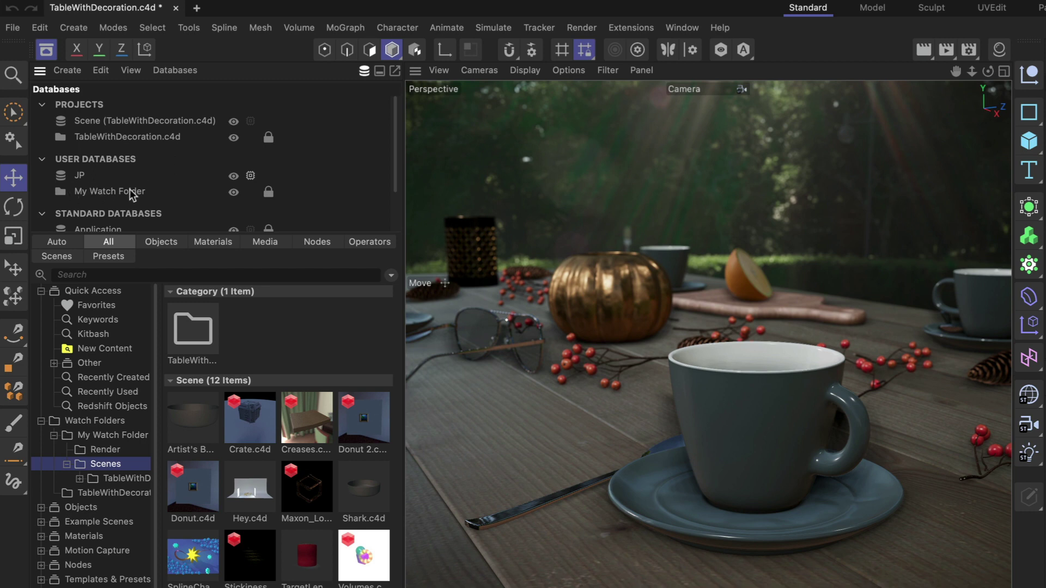
left_click(61, 194)
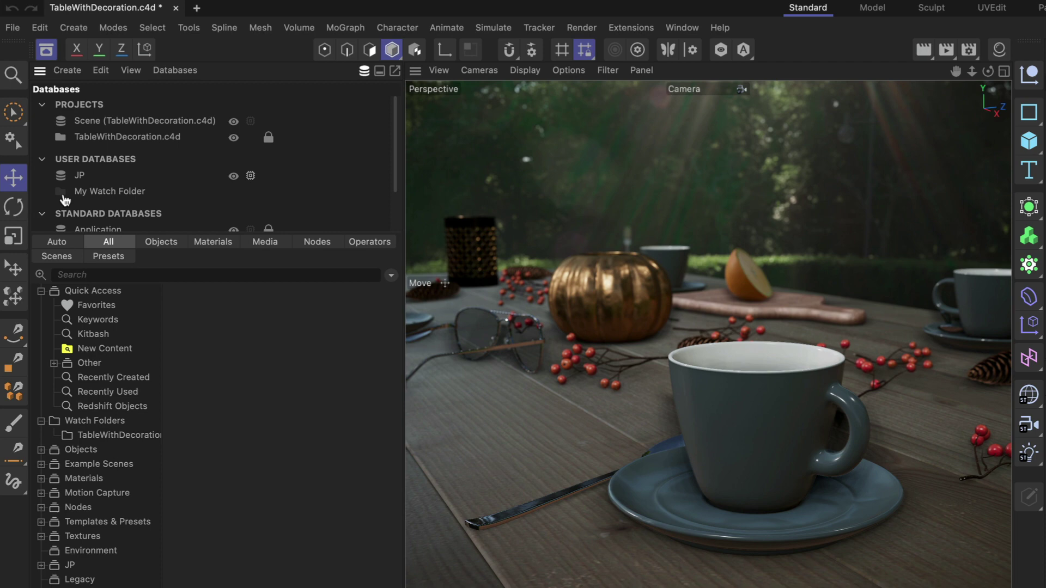
left_click(62, 194)
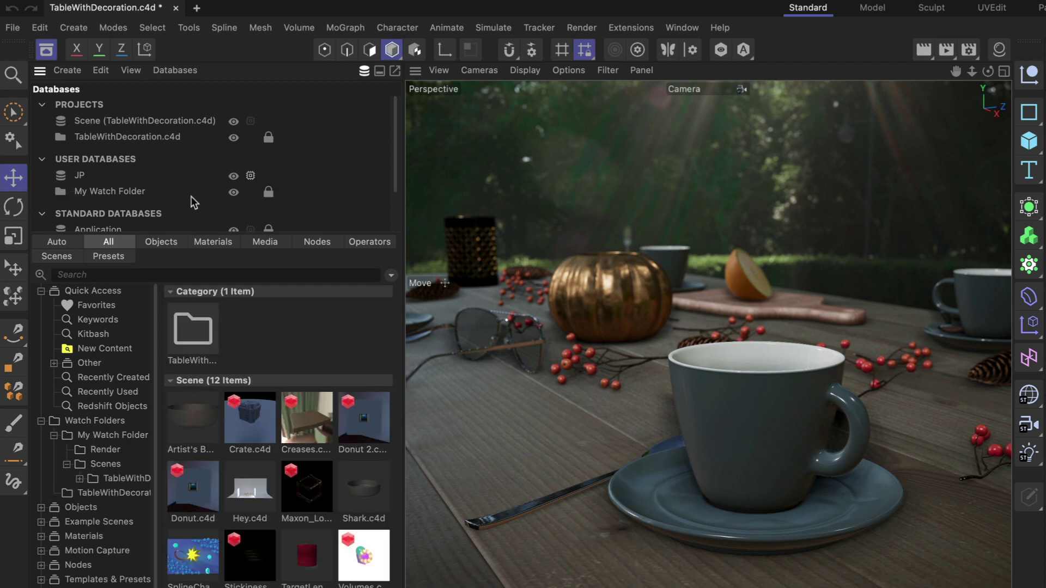
left_click(235, 195)
left_click(235, 195)
Step: View My Watch Folder's context menu, dismiss it, and collapse the connected-databases list
right_click(144, 196)
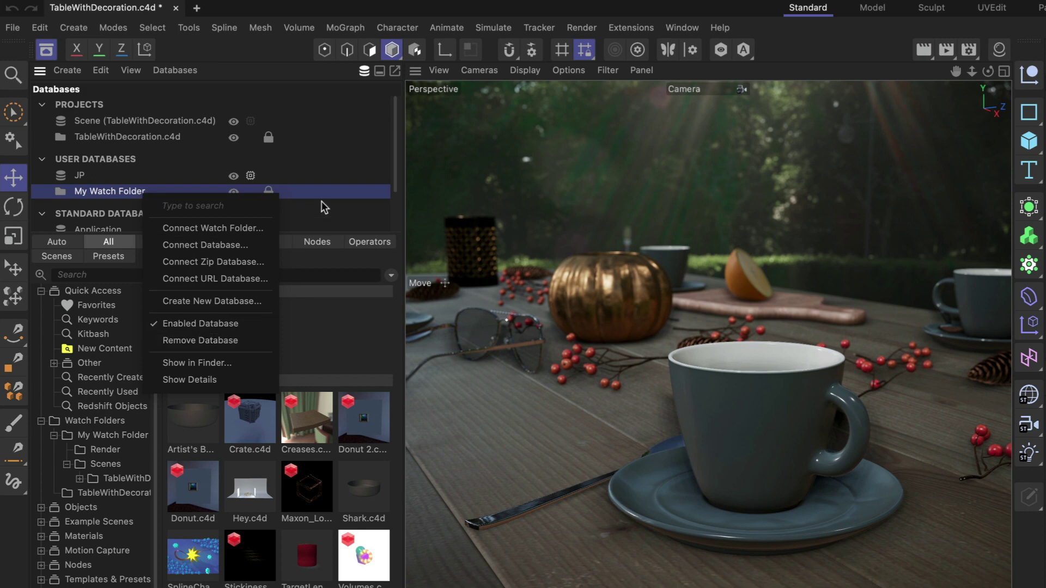
left_click(364, 72)
left_click(364, 71)
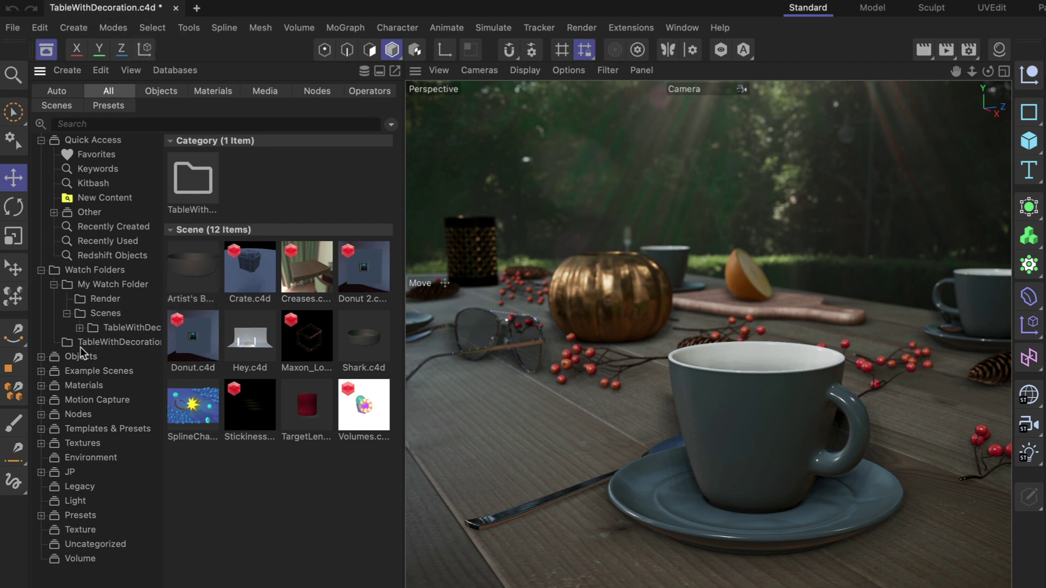
Step: Select TableWithDecoration under Watch Folders to list its 34 textures
left_click(111, 343)
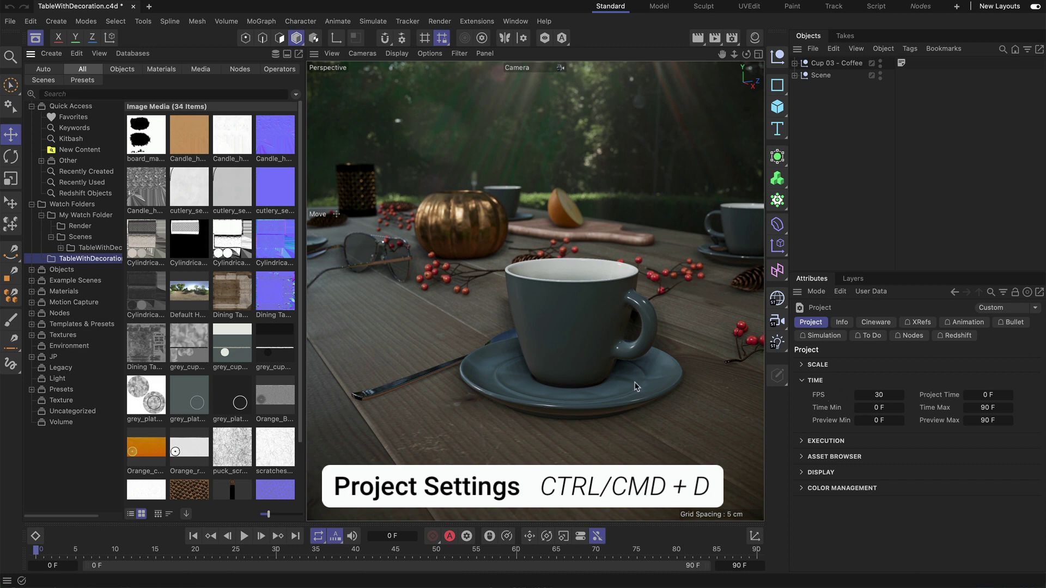
Step: In Project Settings' Asset Browser section, toggle Connect Watch Folder and set Relative Path to "/"
left_click(31, 23)
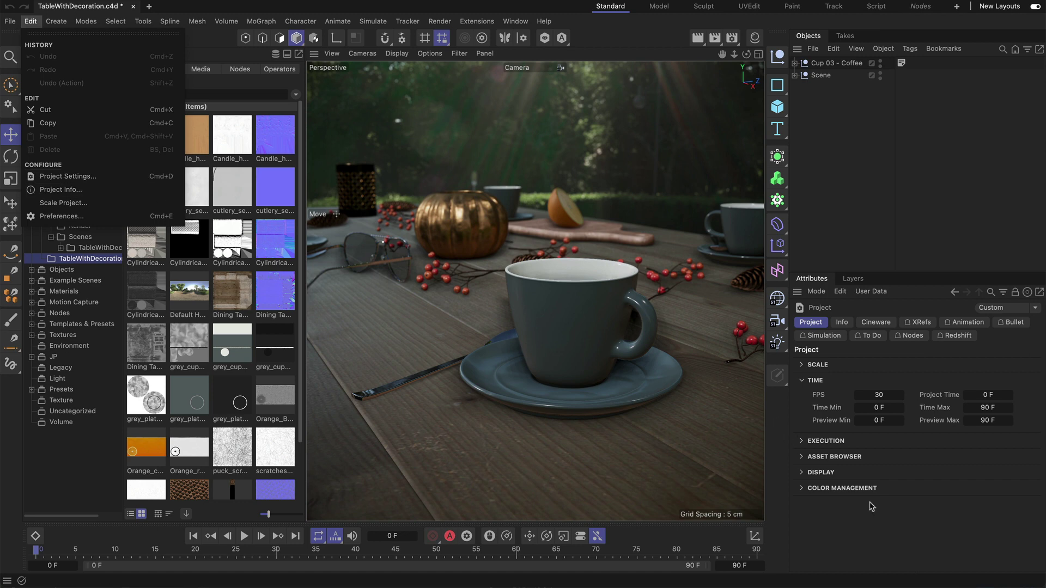
left_click(807, 460)
left_click(804, 458)
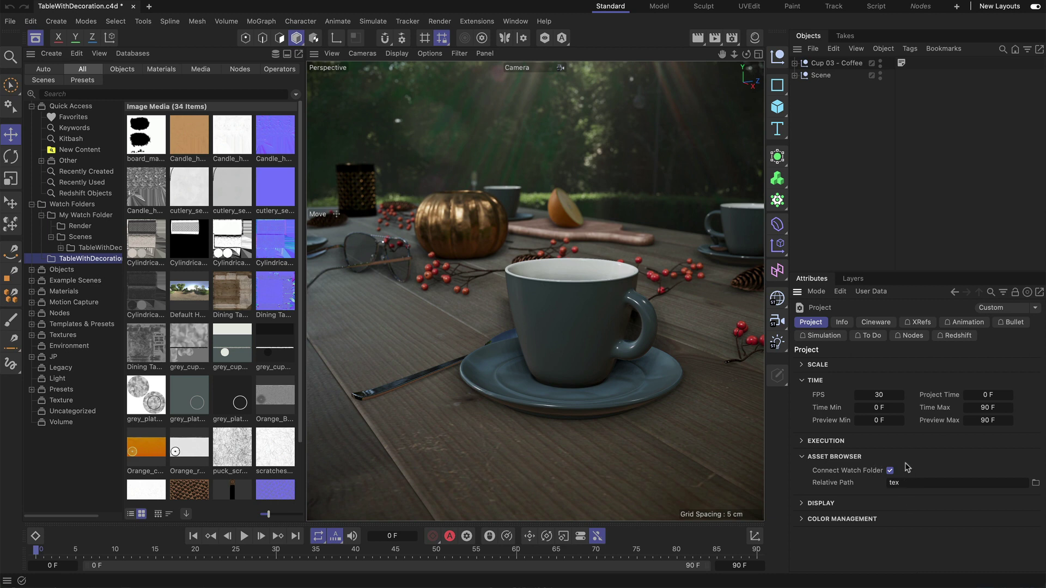
left_click(889, 471)
left_click(890, 471)
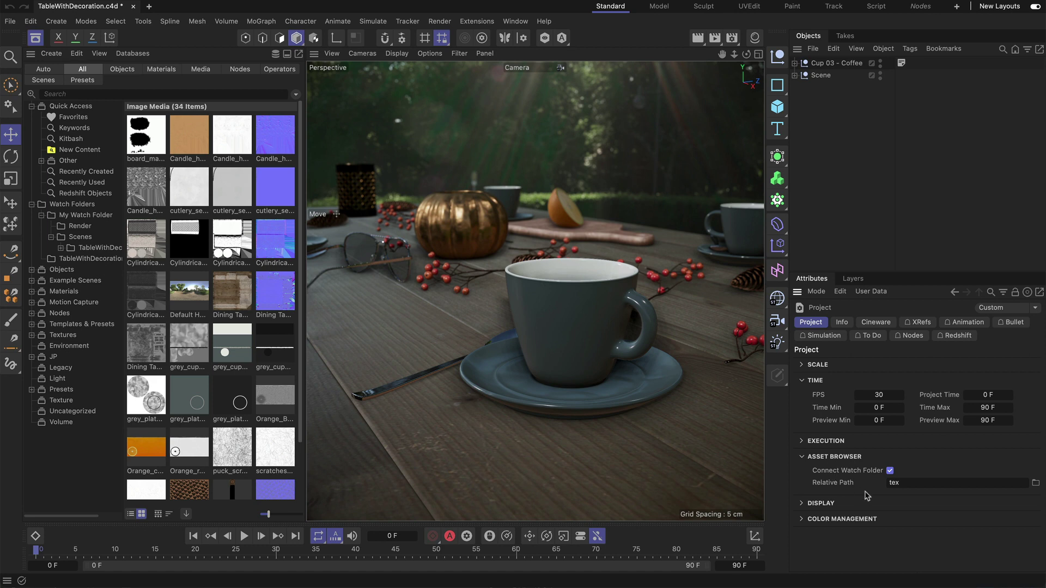
left_click(919, 483)
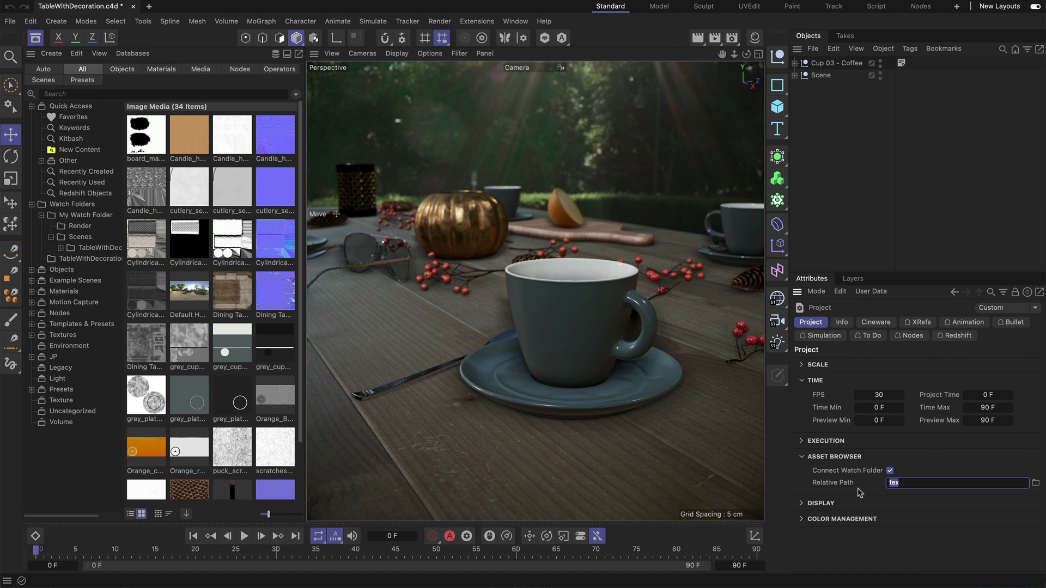
type("/")
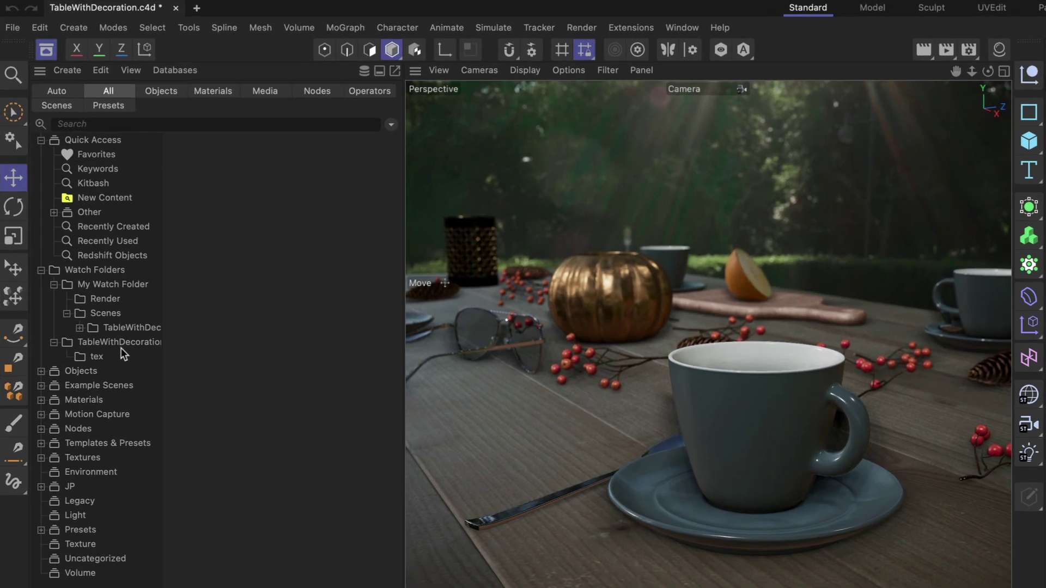
Step: Open TableWithDecoration's tex folder to show its 34 image textures
left_click(124, 344)
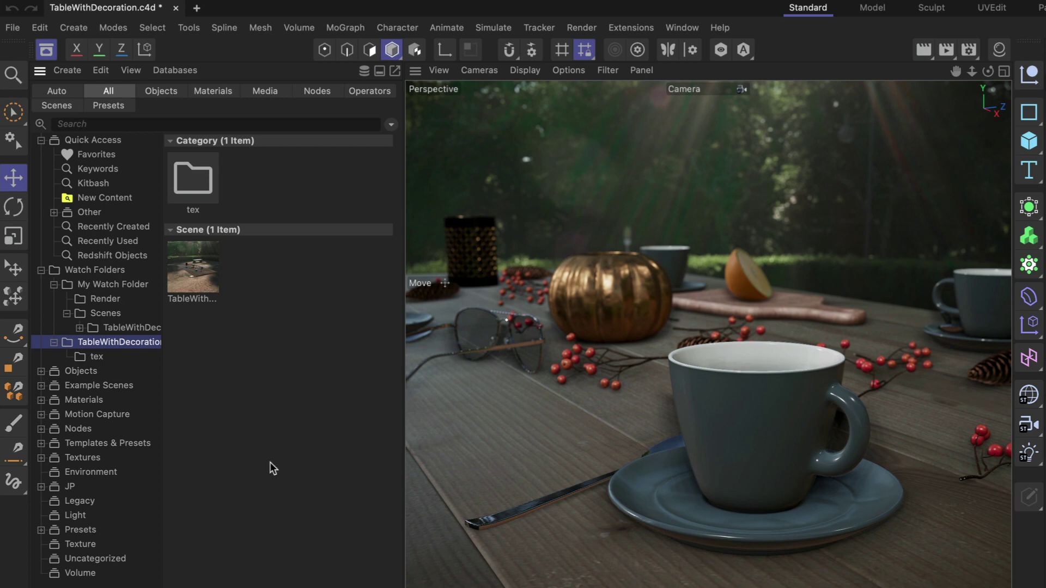
double_click(195, 180)
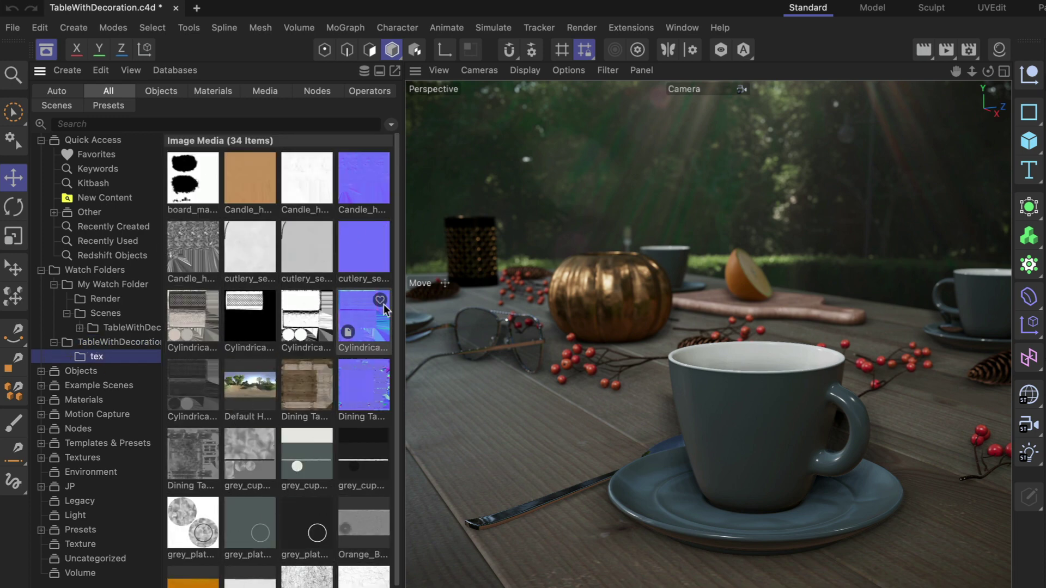
Step: Open Edit > Preferences on the Asset Browser page, where Projects as Watch Folders is enabled
left_click(42, 28)
left_click(113, 286)
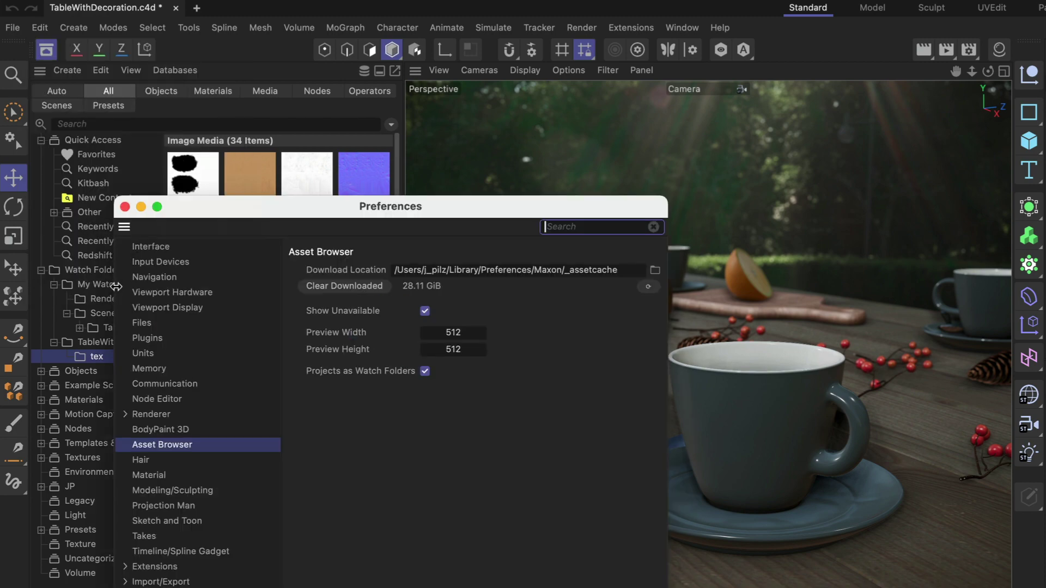